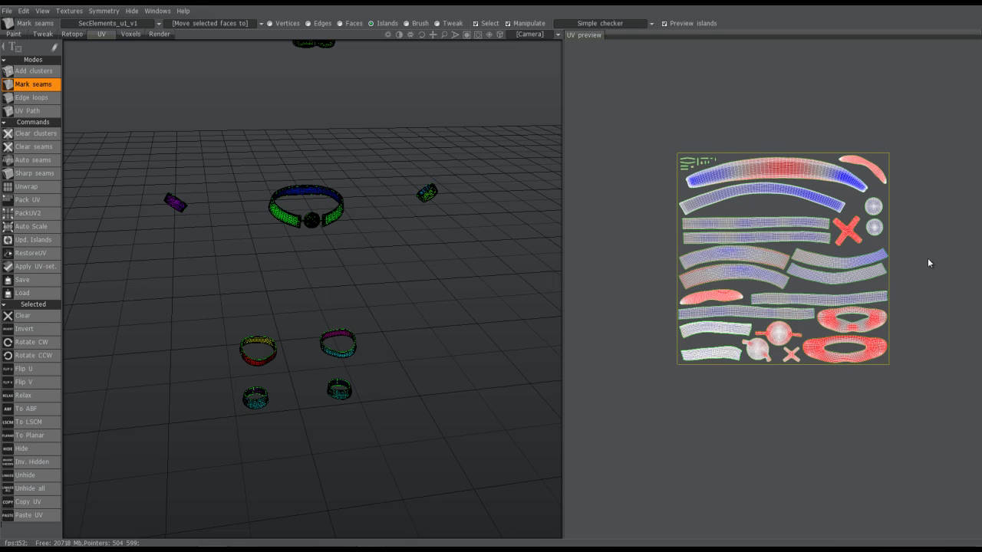
# - View the Piping_u2_v1 UV set, and switch to the Body_u3_v1 UV set
pyautogui.moveTo(927, 262); pyautogui.dragTo(877, 276, button='middle')
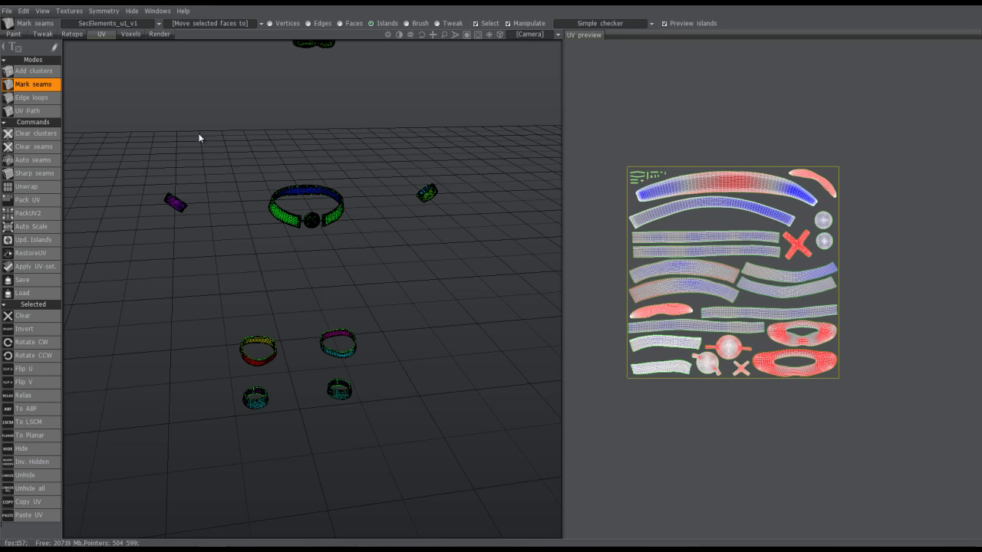
pyautogui.click(91, 24)
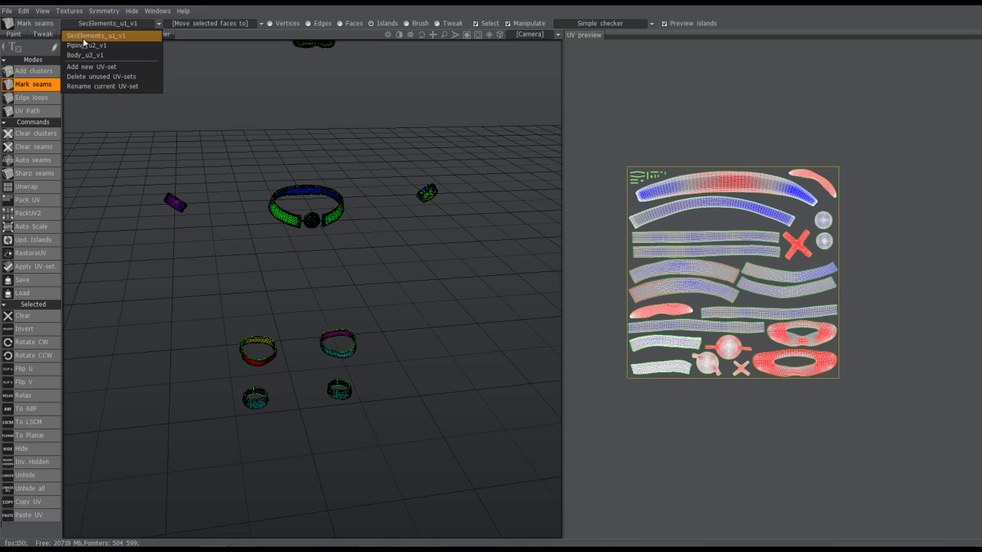
pyautogui.click(89, 45)
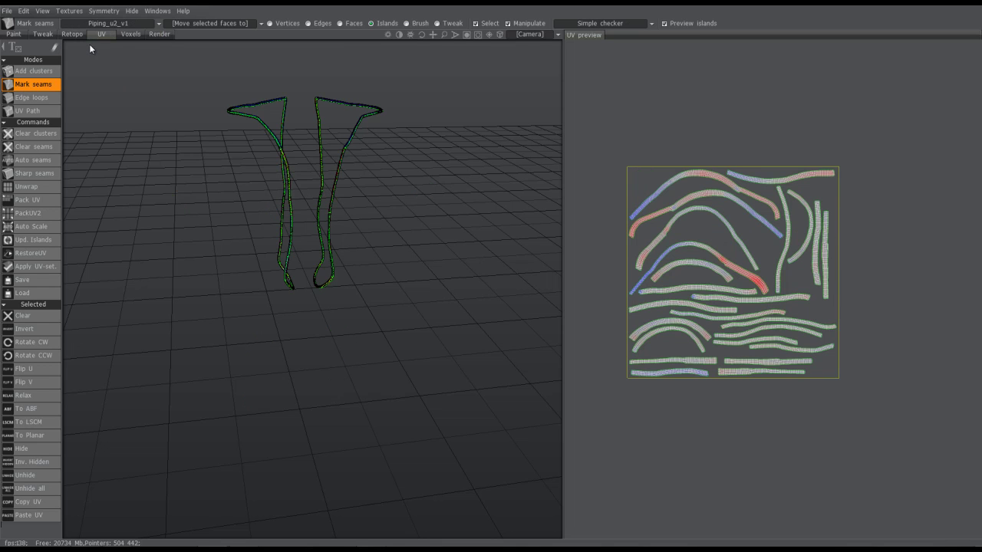
pyautogui.click(86, 23)
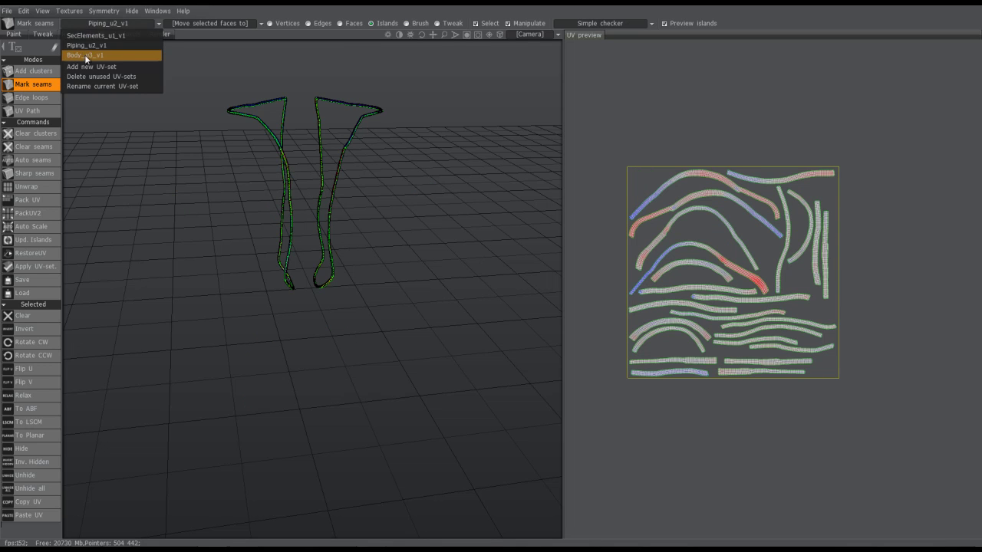
pyautogui.click(85, 55)
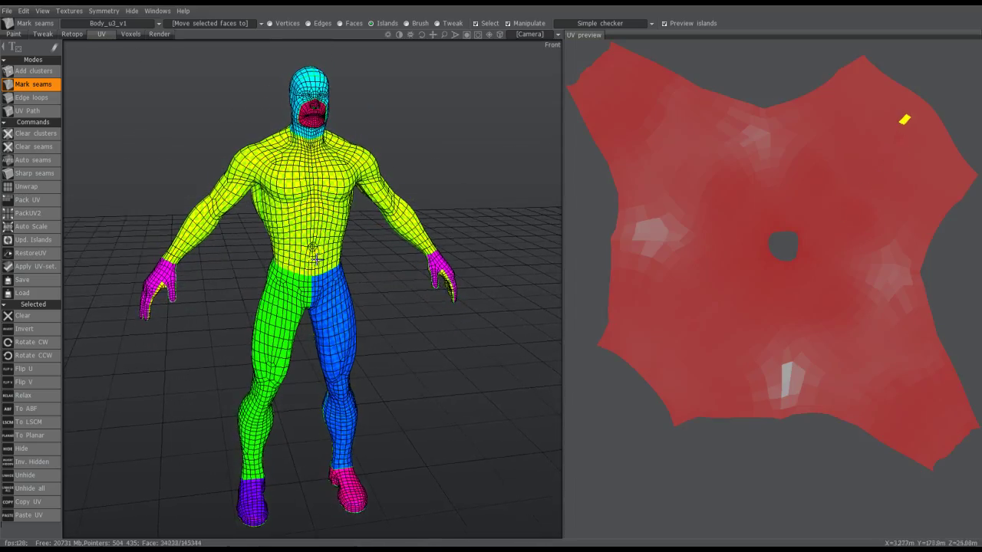
pyautogui.moveTo(330, 280); pyautogui.dragTo(366, 125, button='middle')
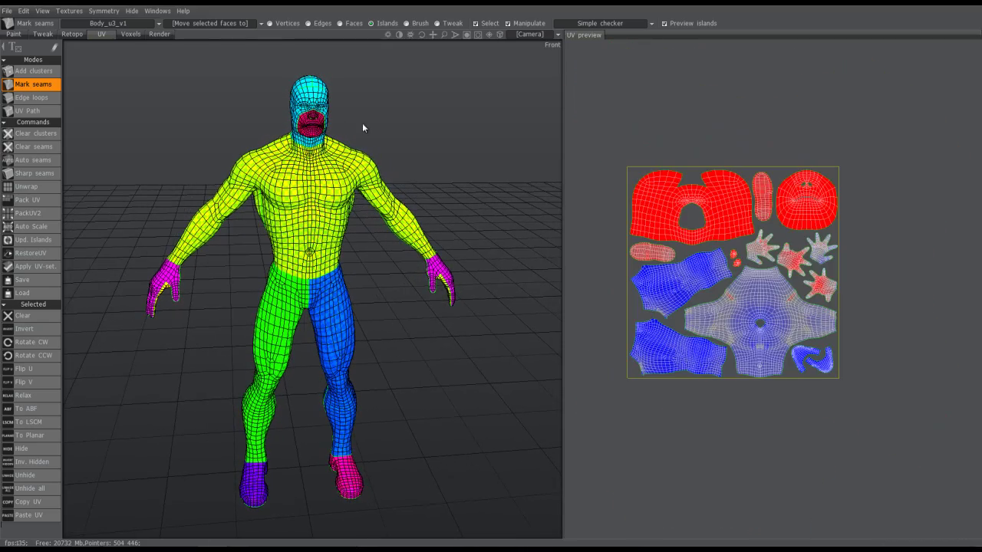
# - Select the large head-shell island in the Body_u3_v1 UV layout and check the UV-set options for moving faces
pyautogui.click(655, 205)
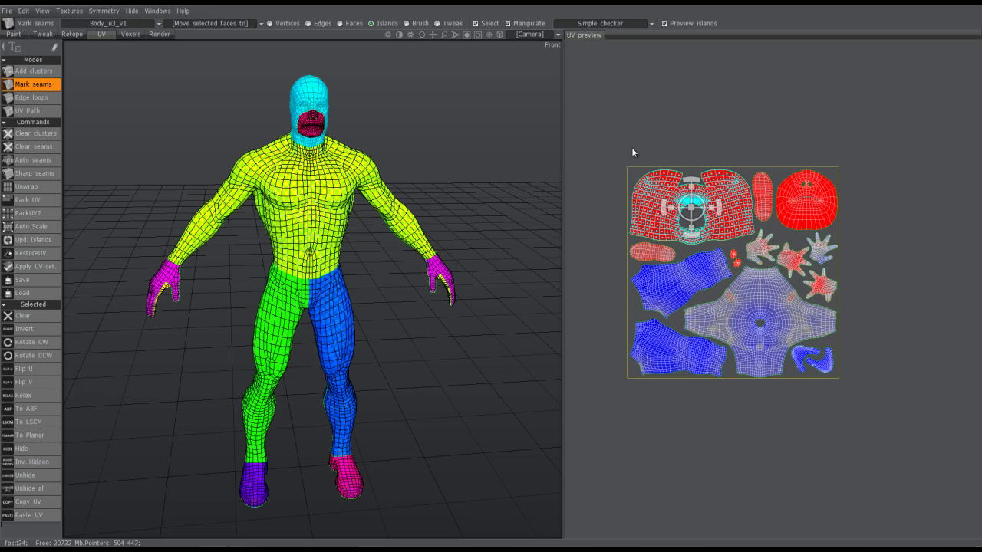
pyautogui.click(99, 26)
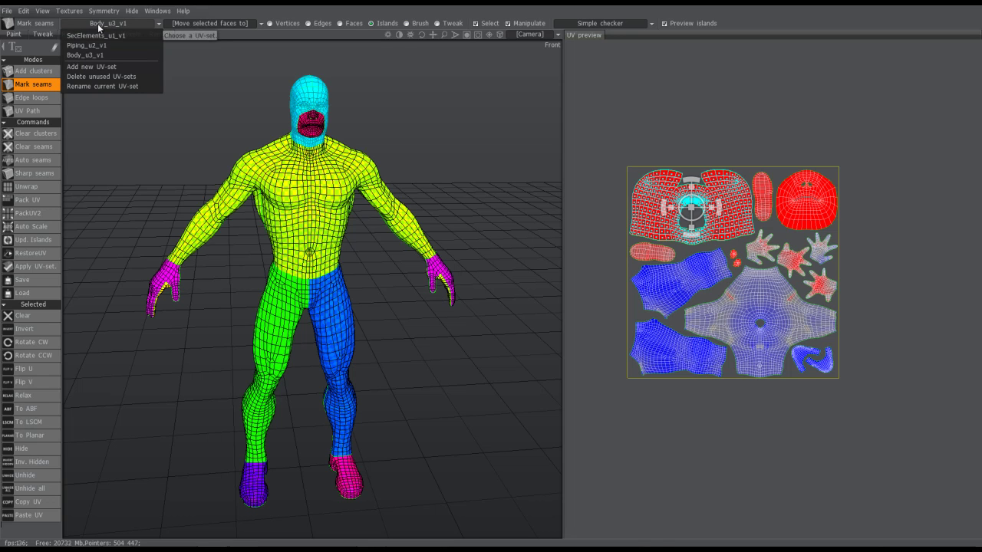
pyautogui.click(101, 88)
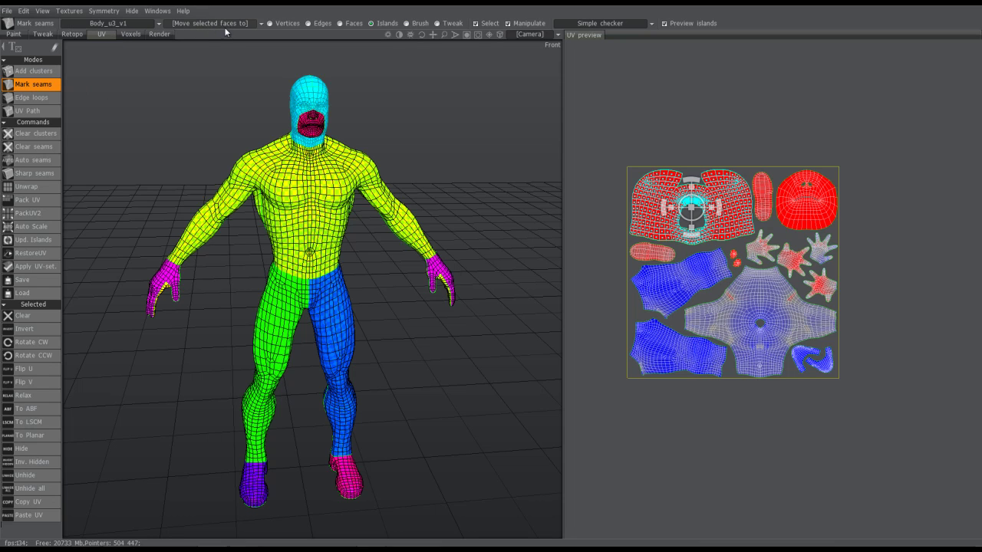
pyautogui.click(202, 26)
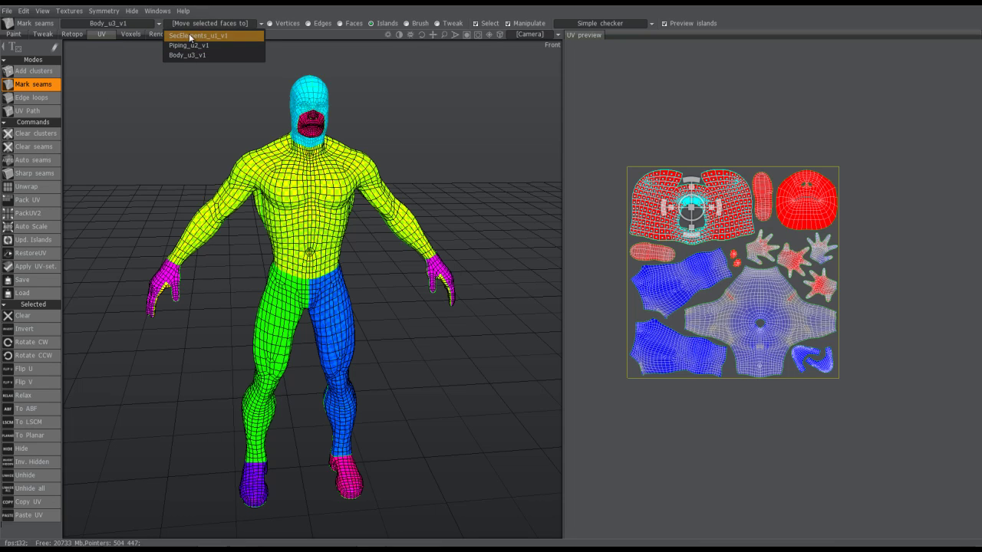
# - Add a new UV set named Head with a texture size of 4096 by 4096
pyautogui.click(97, 27)
pyautogui.click(88, 67)
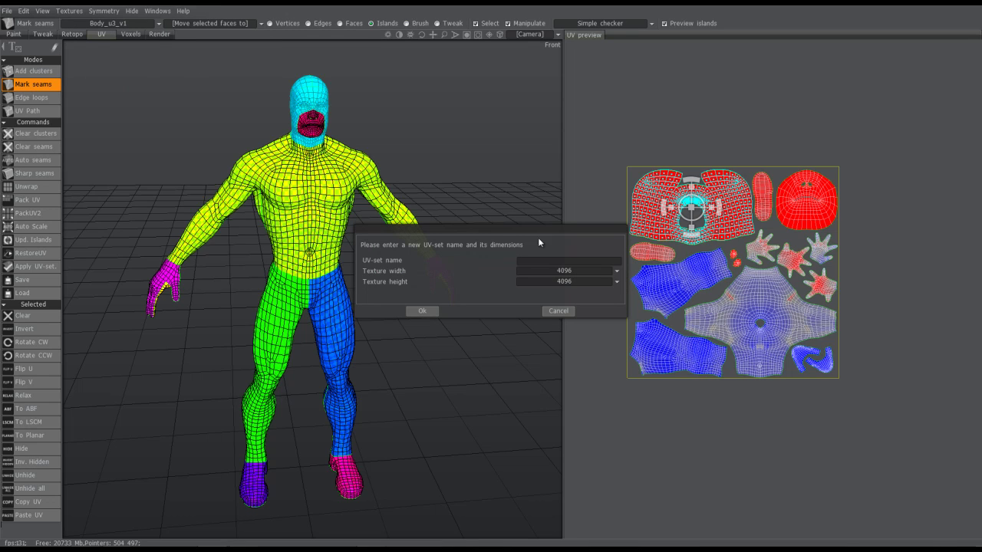
pyautogui.click(539, 262)
pyautogui.press('Return')
pyautogui.click(545, 272)
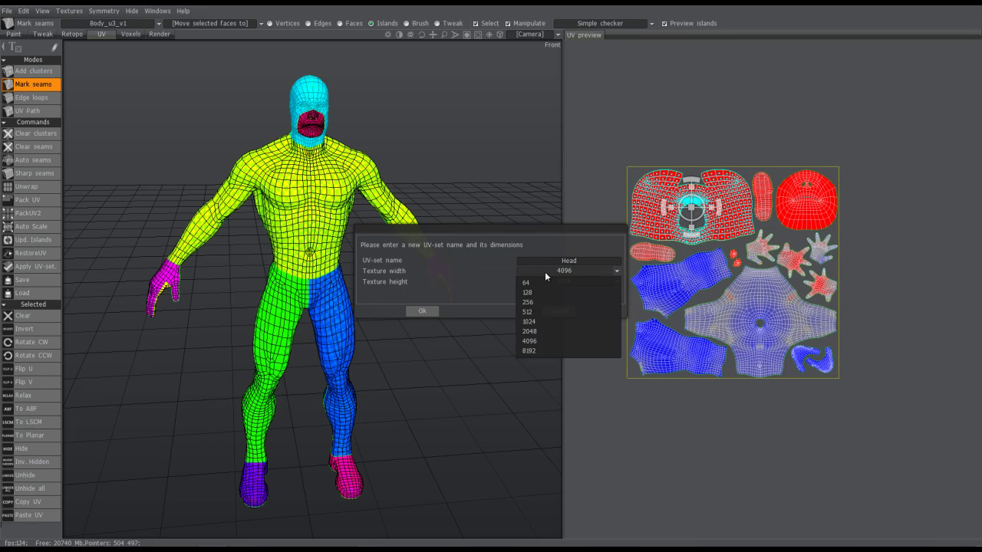
pyautogui.click(534, 342)
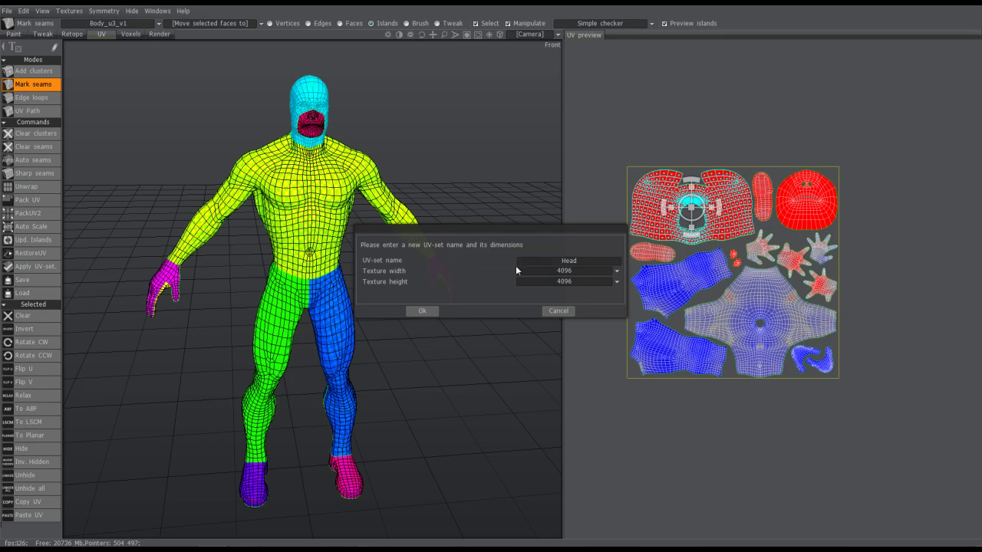
pyautogui.click(421, 310)
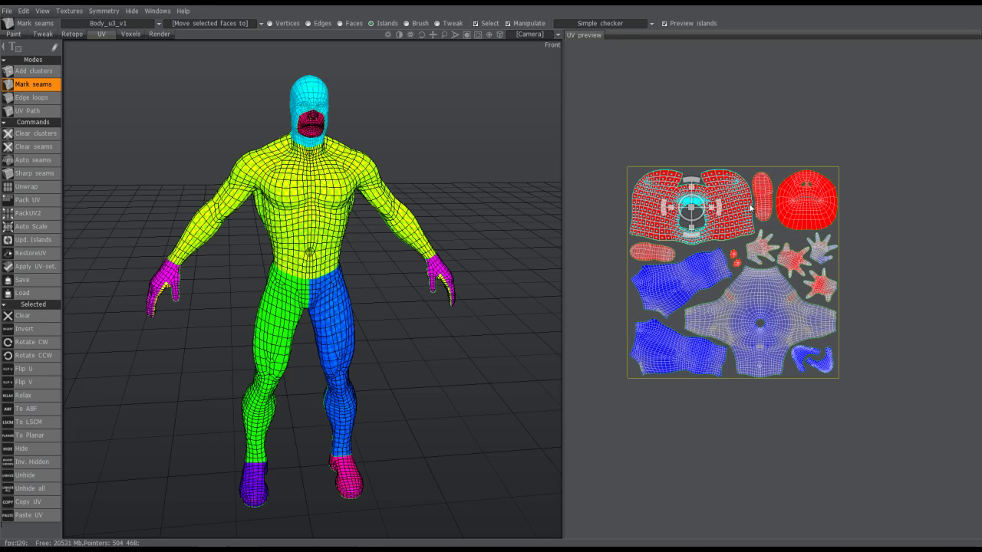
# - Add the face island and the two small islands to the selection and move all selected faces to the Head UV set
pyautogui.keyDown('shift'); pyautogui.click(794, 207); pyautogui.keyUp('shift')
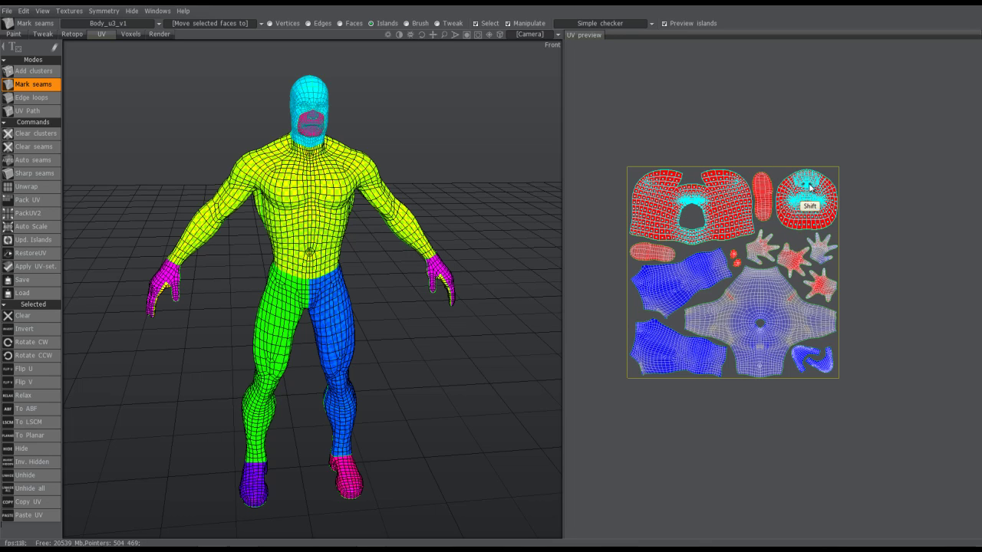
pyautogui.keyDown('shift'); pyautogui.click(735, 260); pyautogui.keyUp('shift')
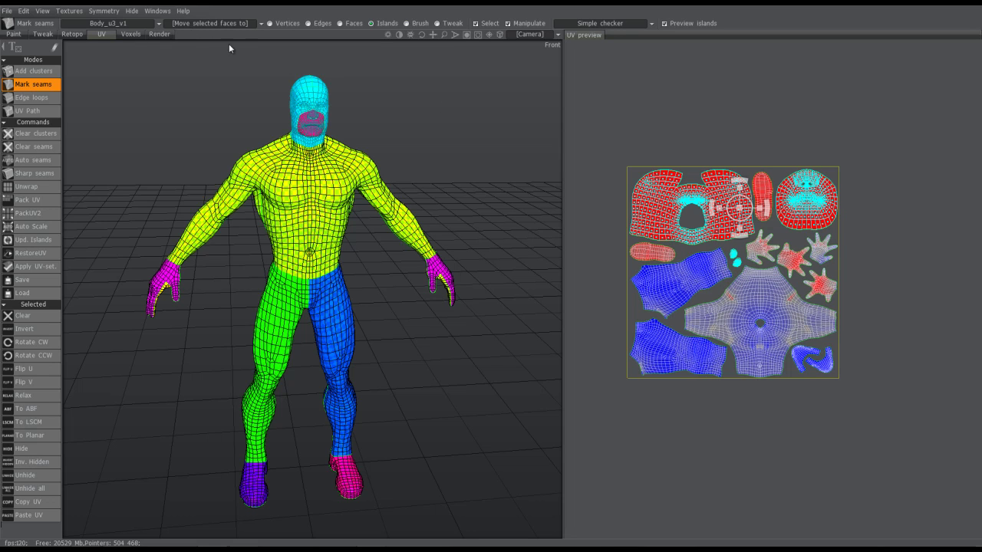
pyautogui.click(193, 25)
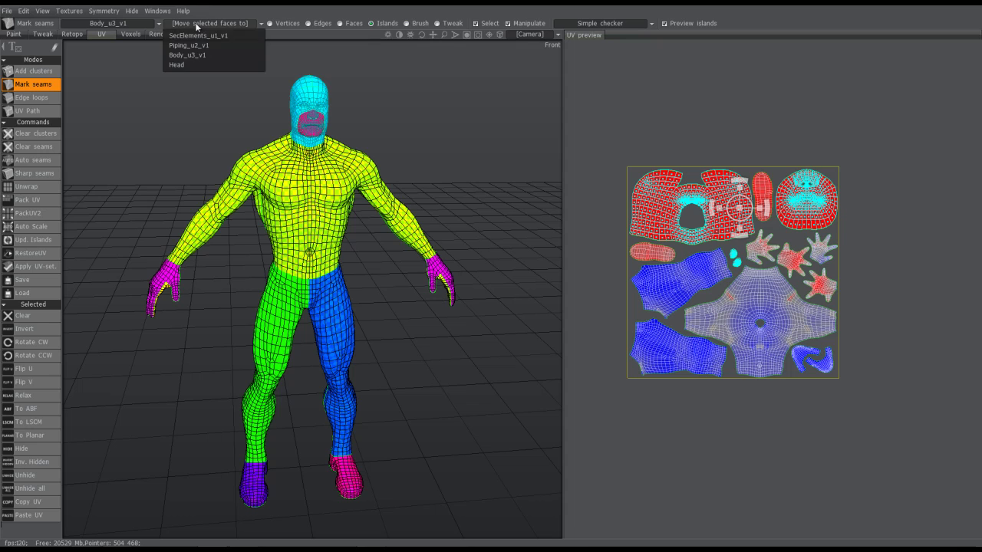
pyautogui.click(187, 64)
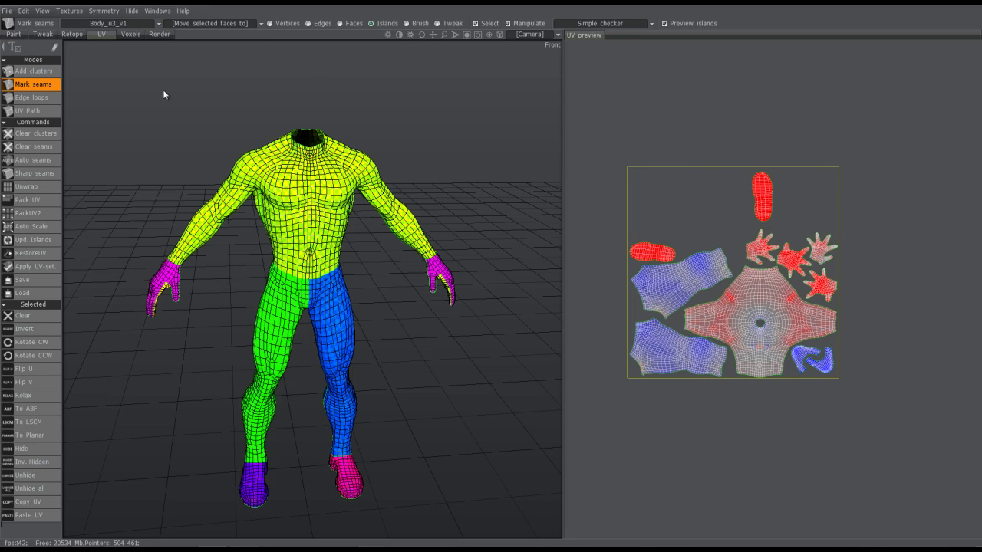
# - Switch to the Head UV set and move the two small islands into the lower-left corner of the UV square
pyautogui.click(105, 23)
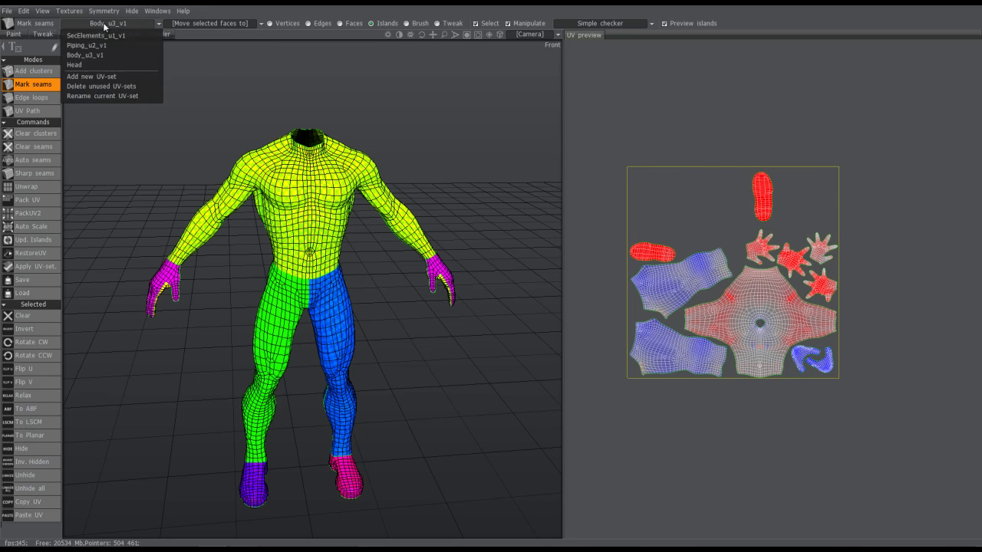
pyautogui.click(78, 67)
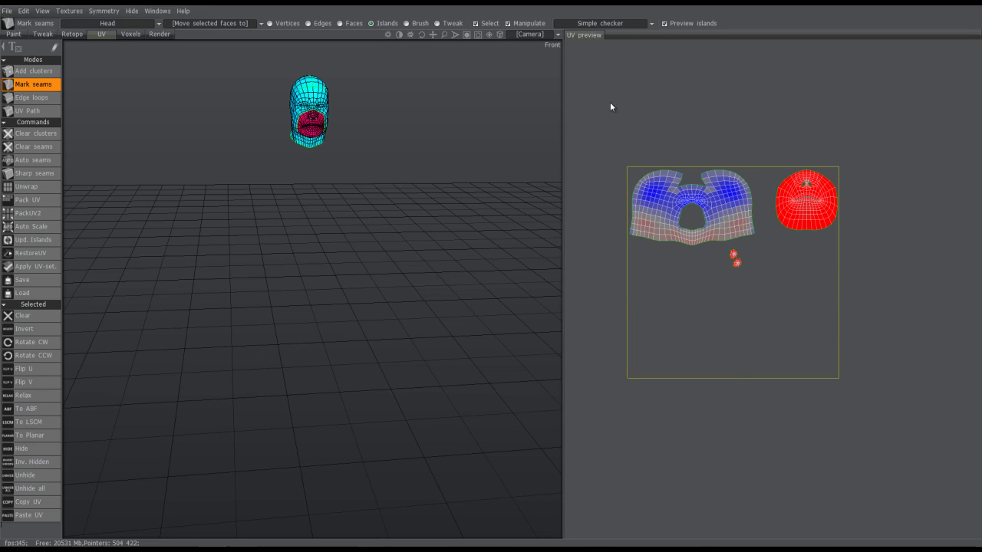
pyautogui.click(734, 260)
pyautogui.moveTo(740, 249); pyautogui.dragTo(645, 362)
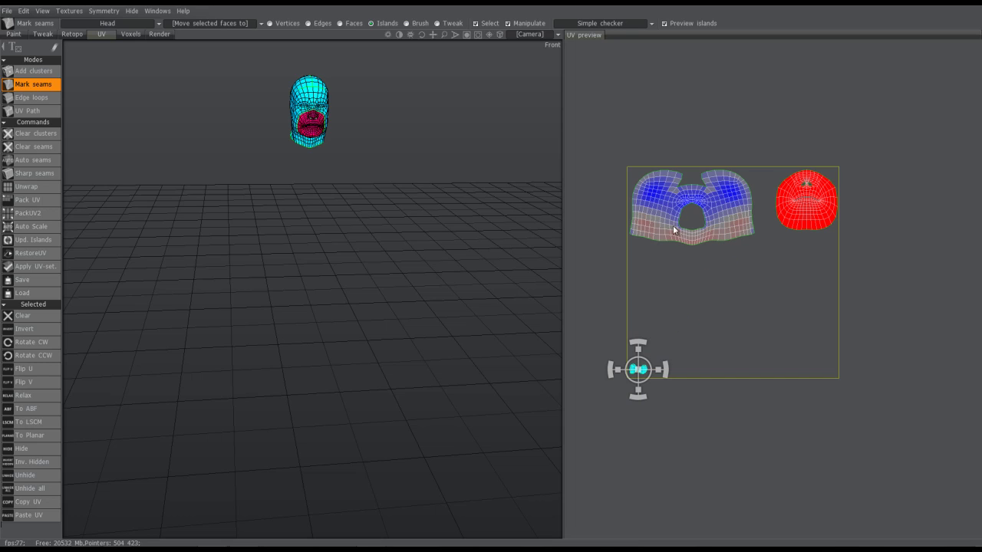
# - Move the large head-shell island to the lower half of the UV square and scale it up to nearly fill the width
pyautogui.click(692, 234)
pyautogui.moveTo(698, 202); pyautogui.dragTo(739, 318)
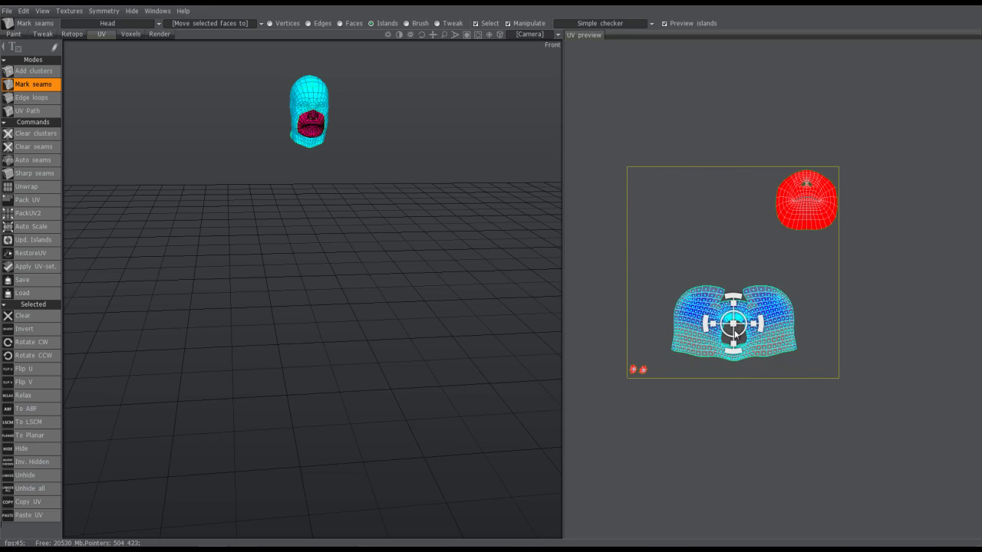
pyautogui.click(737, 320)
pyautogui.click(741, 316)
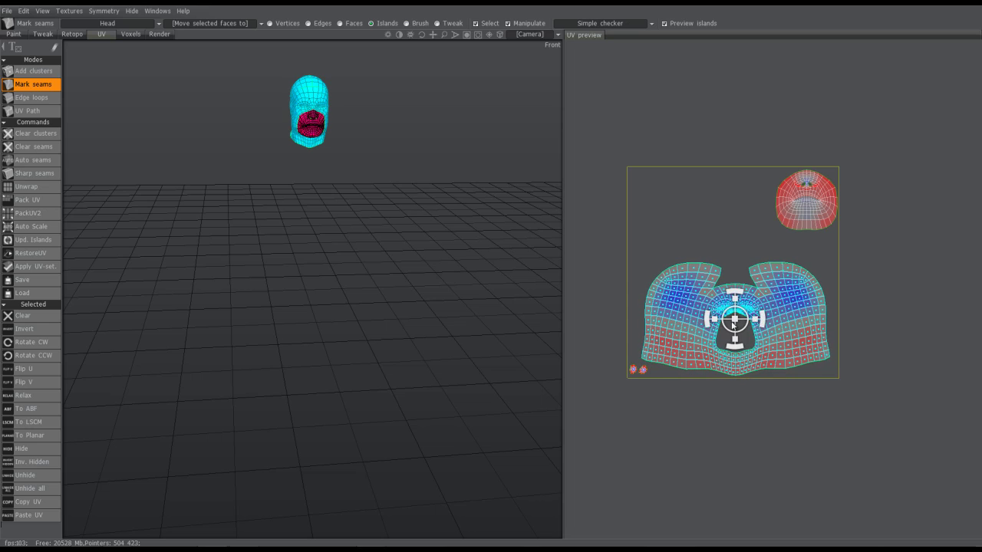
pyautogui.click(740, 320)
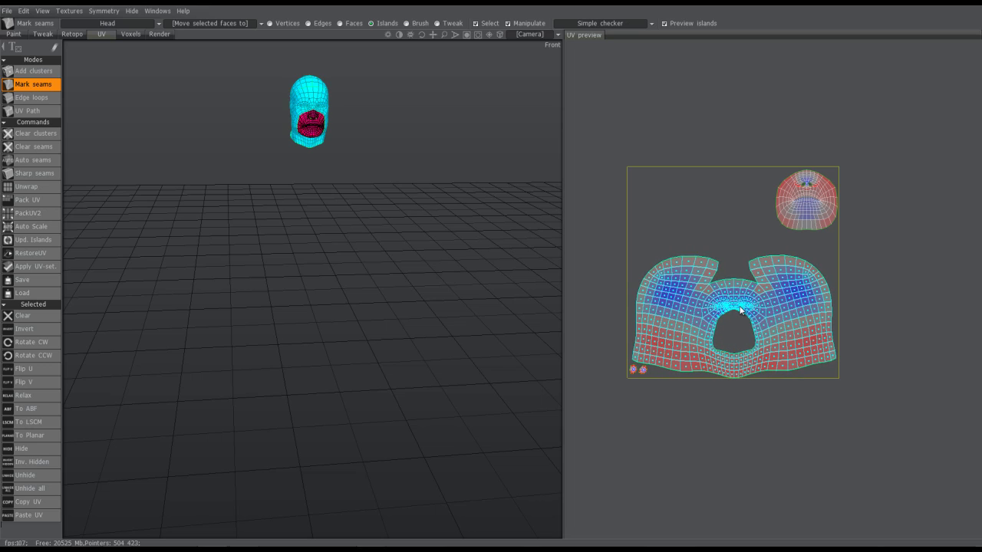
pyautogui.click(740, 313)
# - Center the face island above the head shell and scale it up to fill the free space there
pyautogui.click(810, 193)
pyautogui.moveTo(811, 194); pyautogui.dragTo(740, 201)
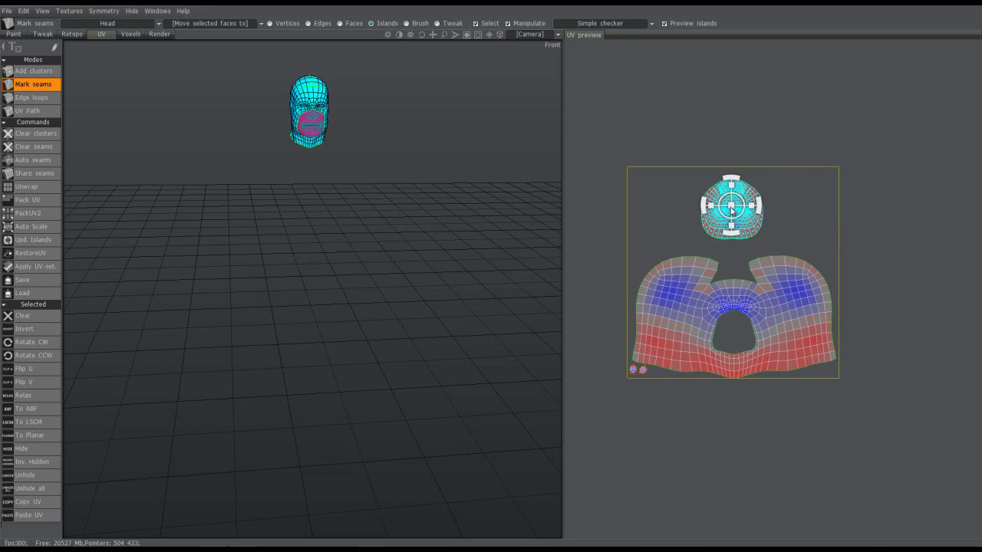
pyautogui.click(741, 201)
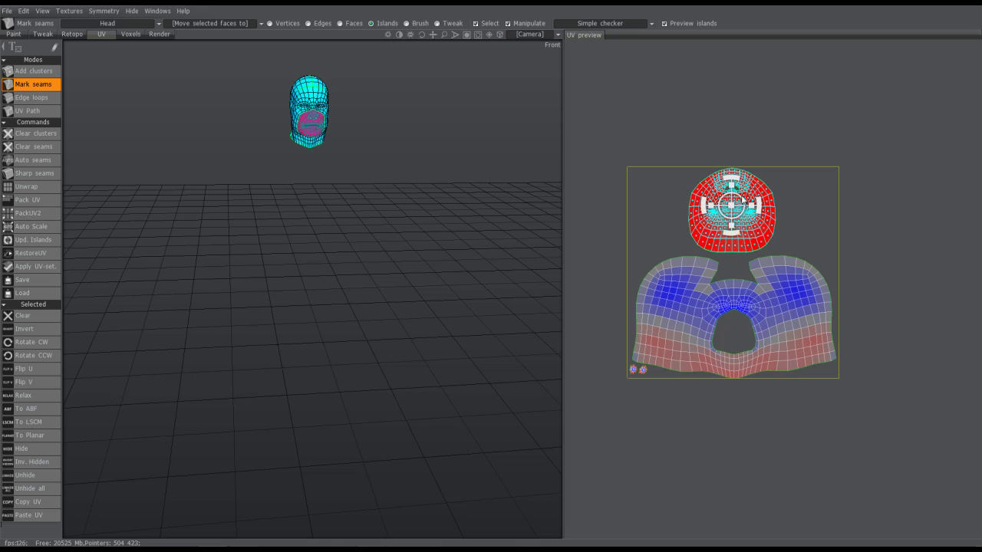
pyautogui.moveTo(741, 202); pyautogui.dragTo(740, 202)
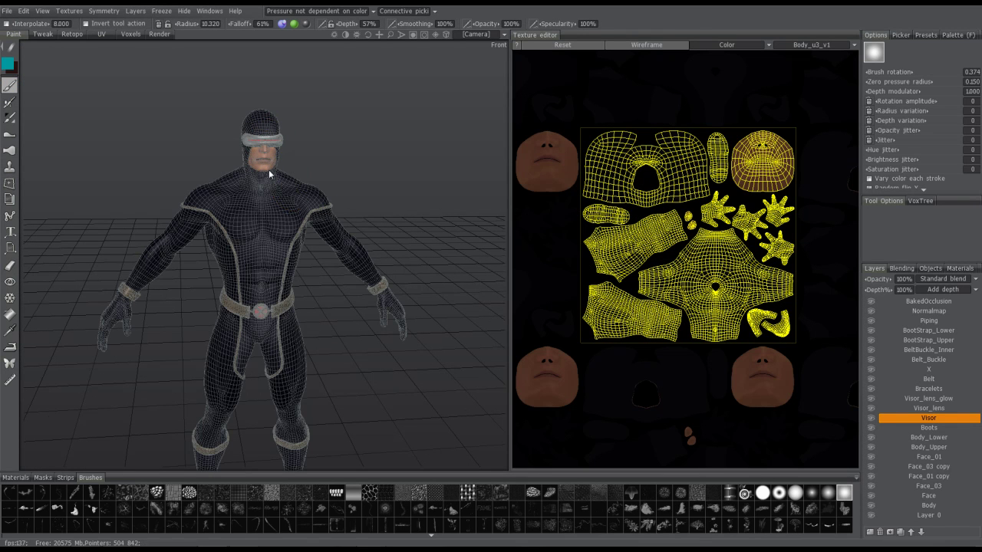
# - In the Paint room's texture editor, view the Head UV set's texture and return to Body_u3_v1
pyautogui.scroll(5, 83, 214)
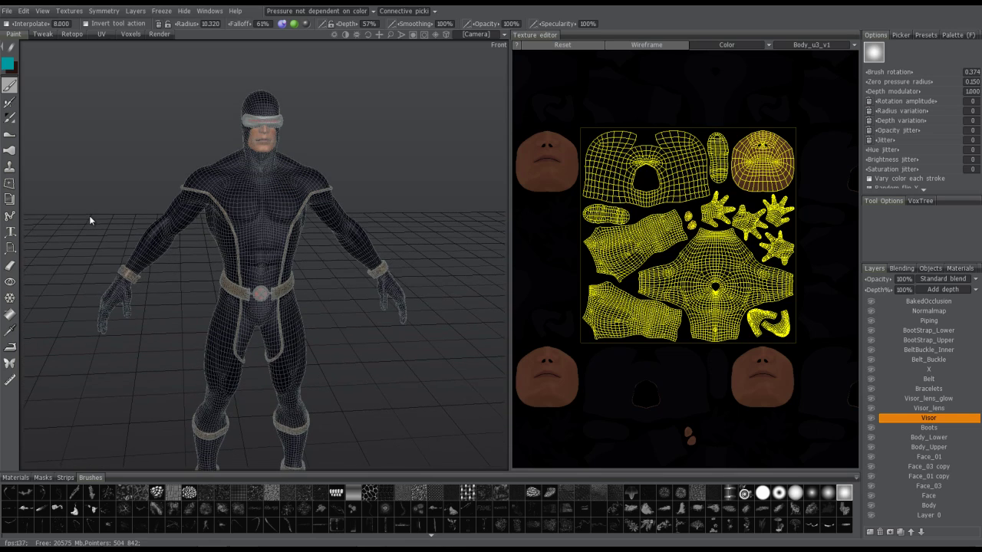
pyautogui.moveTo(91, 218); pyautogui.dragTo(99, 198, button='middle')
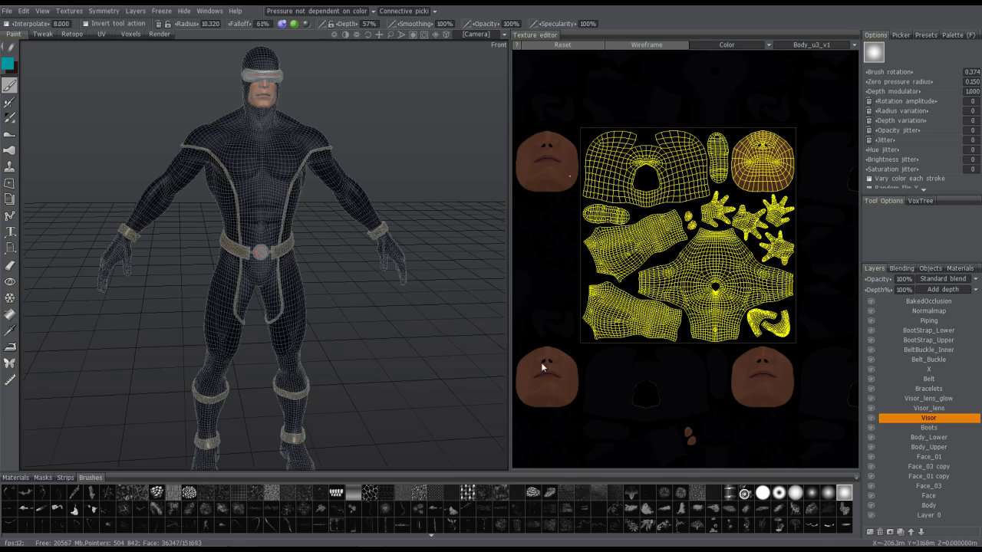
pyautogui.click(804, 45)
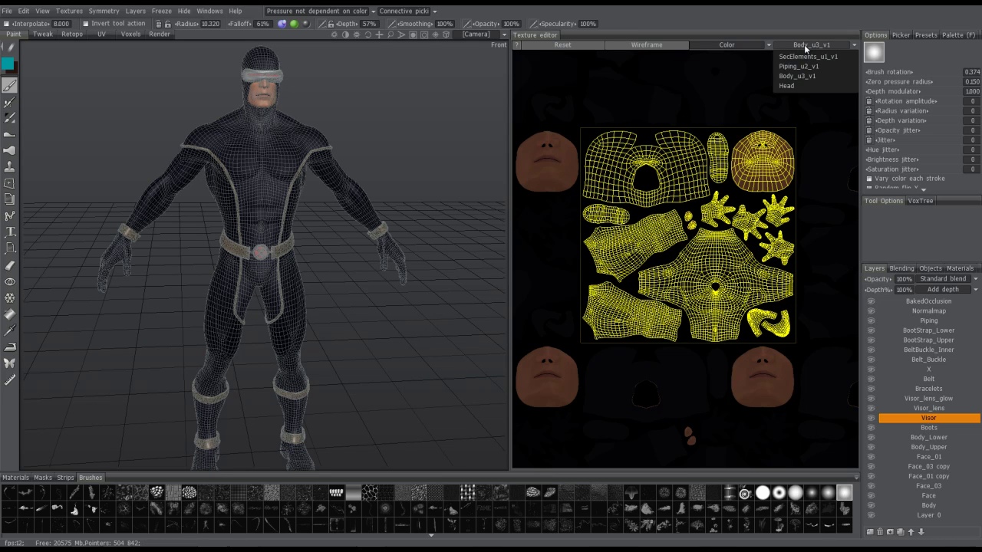
pyautogui.click(801, 86)
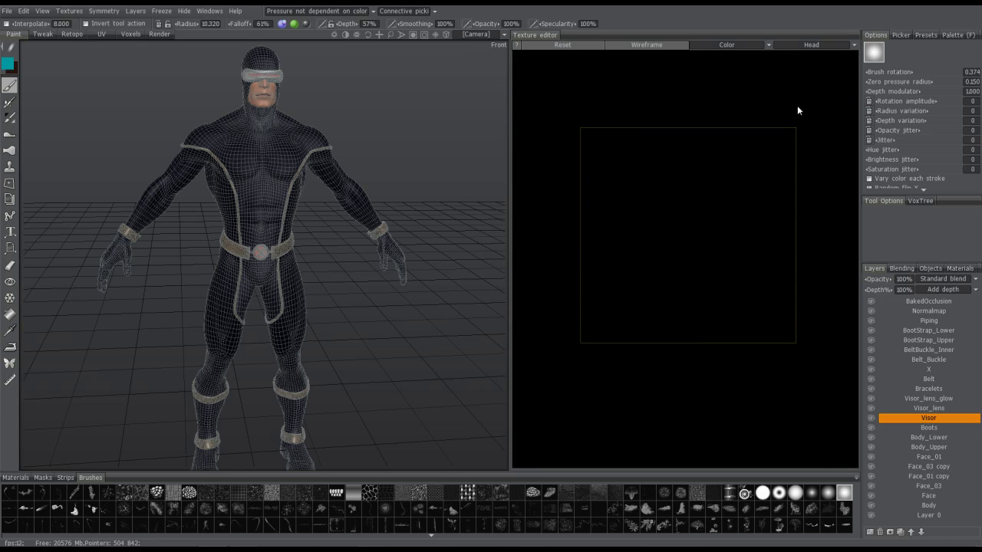
pyautogui.click(809, 46)
pyautogui.click(800, 45)
pyautogui.click(804, 76)
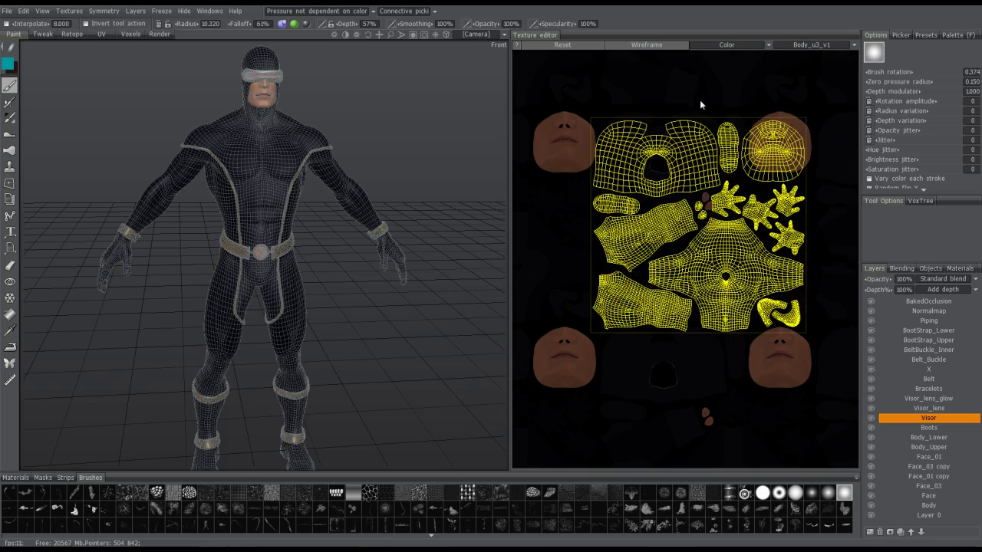
# - Cycle the texture editor's wireframe off and display the Specular channel of the Body_u3_v1 textures
pyautogui.click(636, 44)
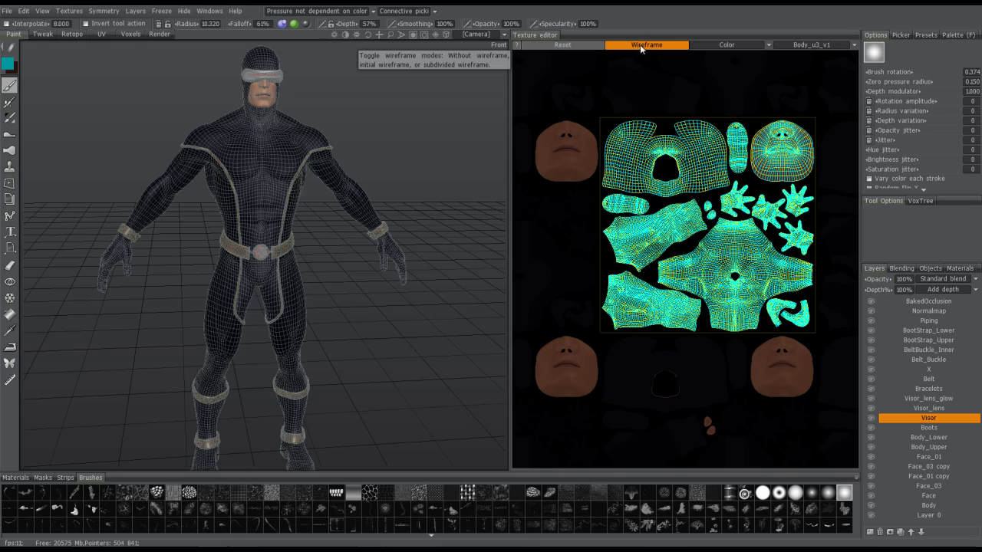
pyautogui.click(641, 48)
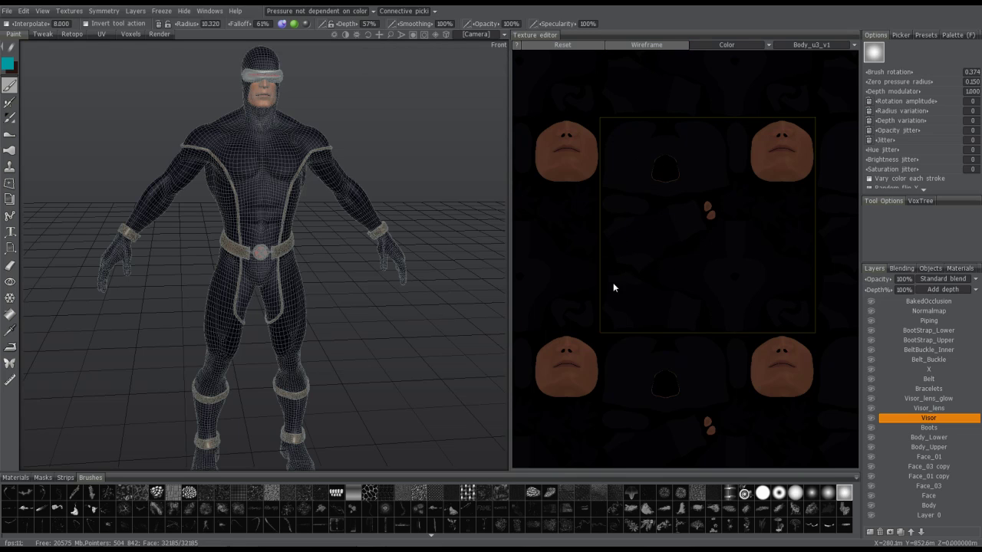
pyautogui.click(722, 44)
pyautogui.click(715, 68)
pyautogui.click(716, 45)
pyautogui.click(714, 78)
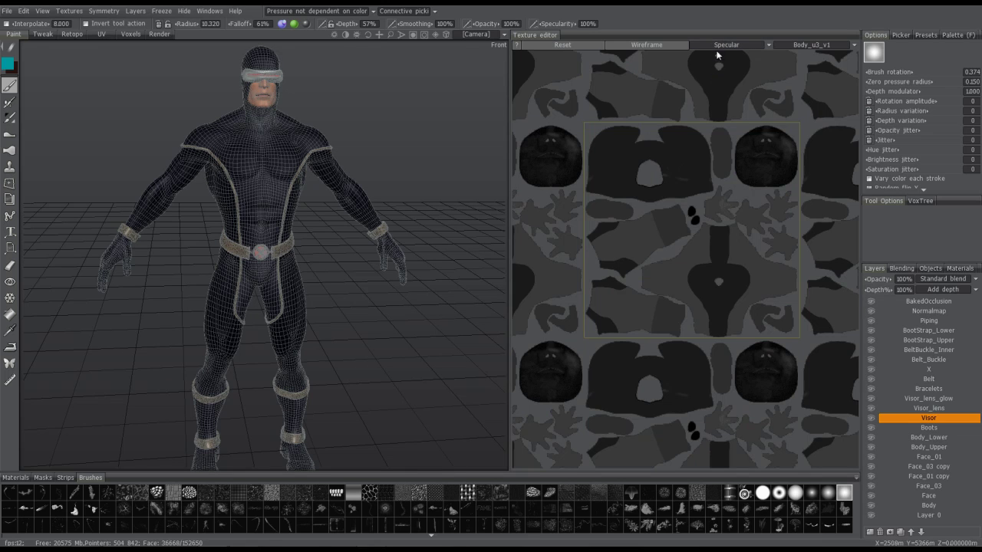
pyautogui.click(708, 45)
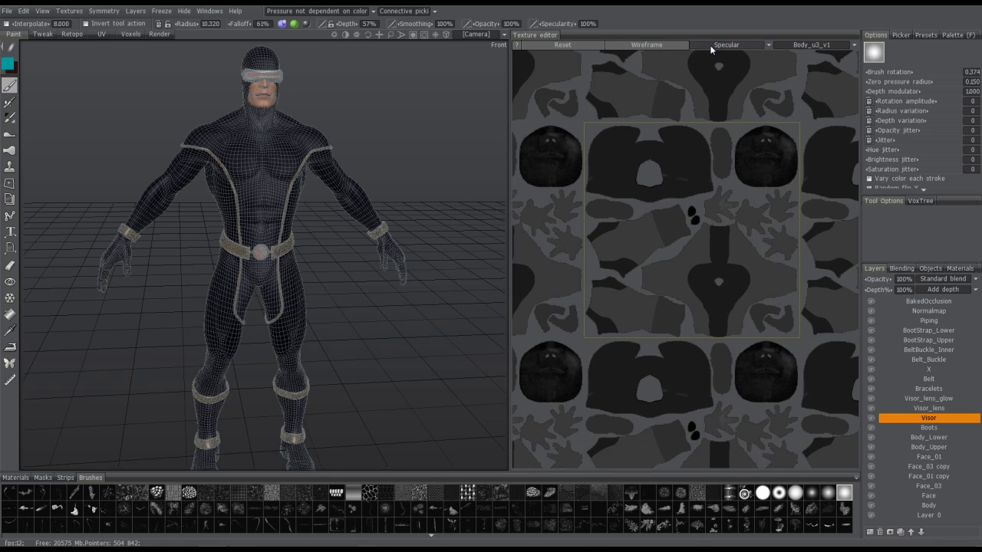
pyautogui.click(709, 57)
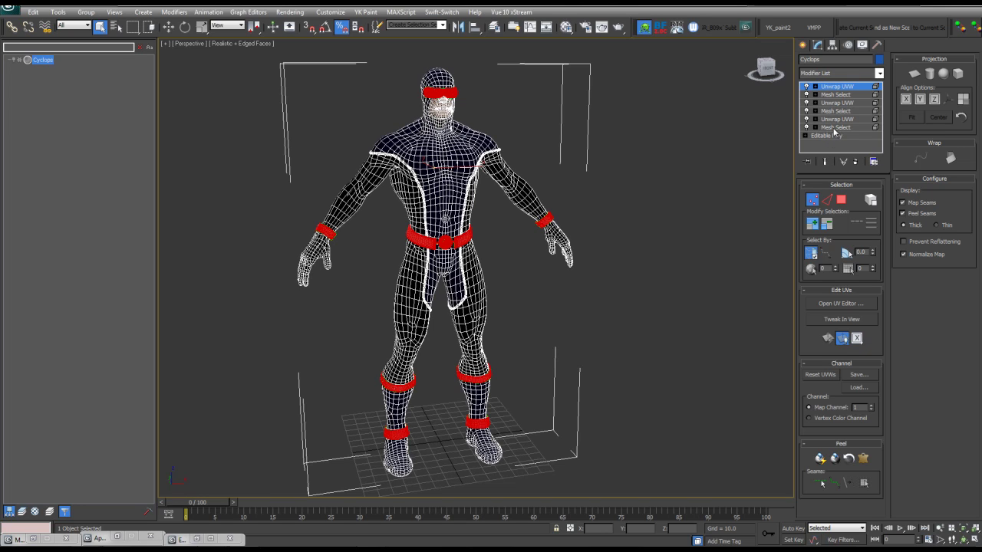
# - Switch to 3ds Max, inspect the body and piping Mesh Select levels, and open the piping's Unwrap UVW in the UV editor
pyautogui.click(835, 127)
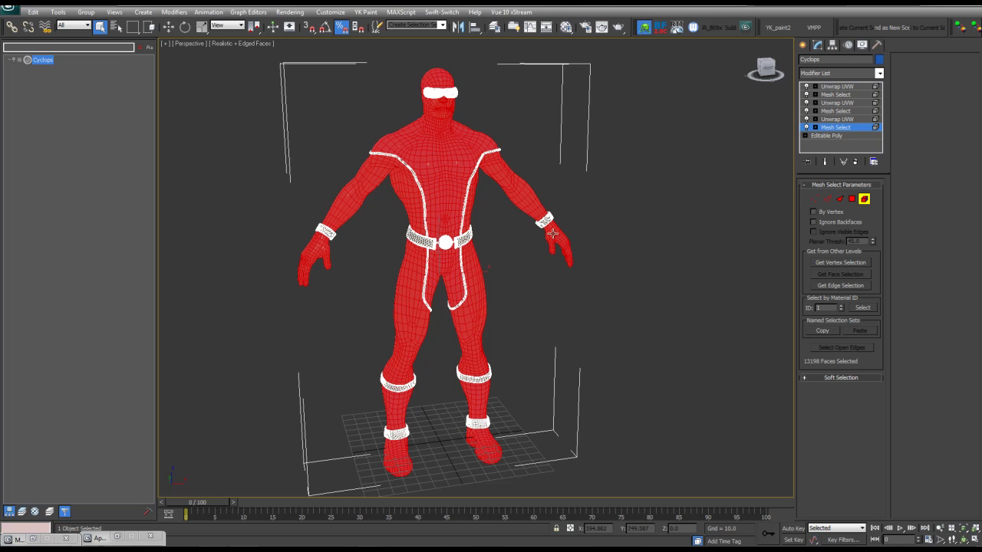
pyautogui.click(836, 111)
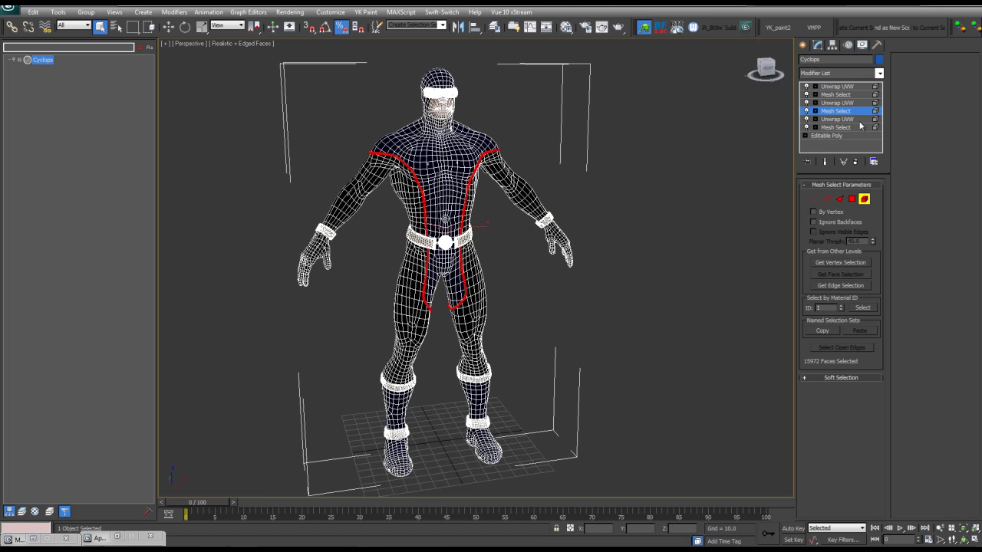
pyautogui.click(837, 104)
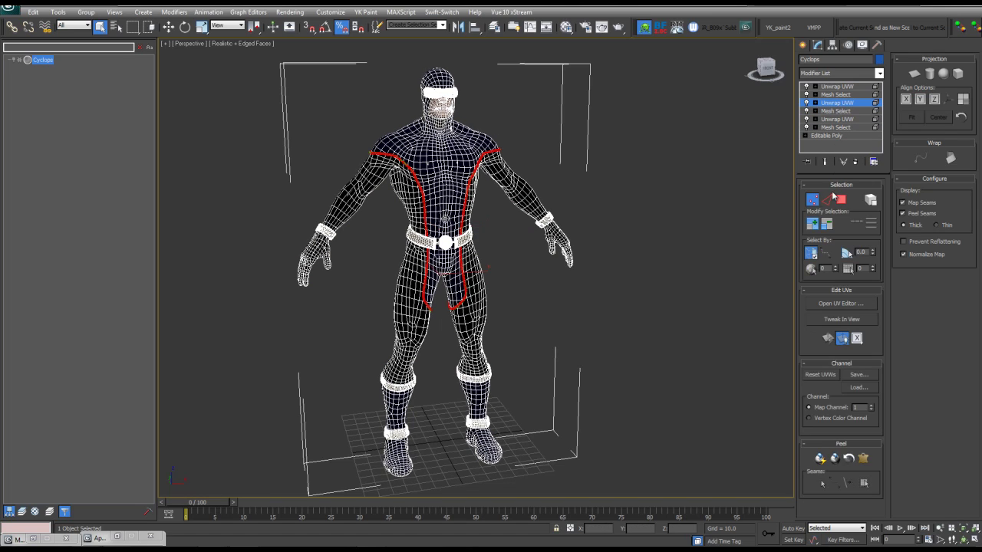
pyautogui.click(840, 304)
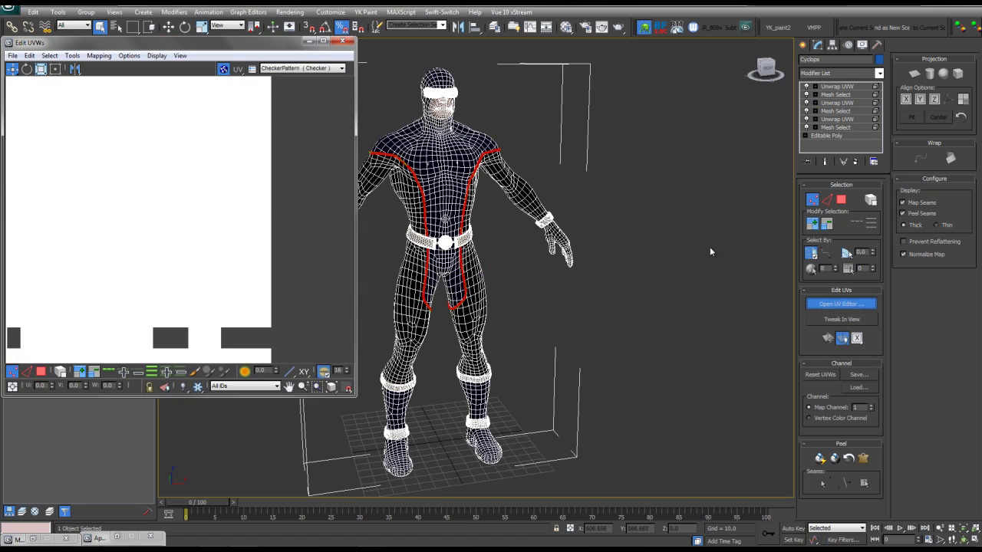
# - Add an Unwrap UVW modifier directly above the Cyclops model's Editable Poly base
pyautogui.click(825, 137)
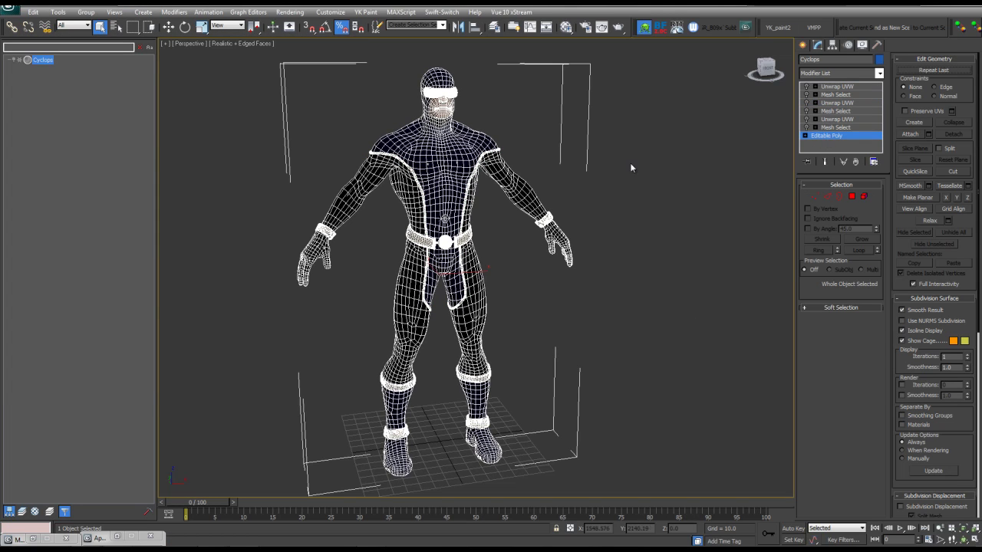
pyautogui.click(846, 74)
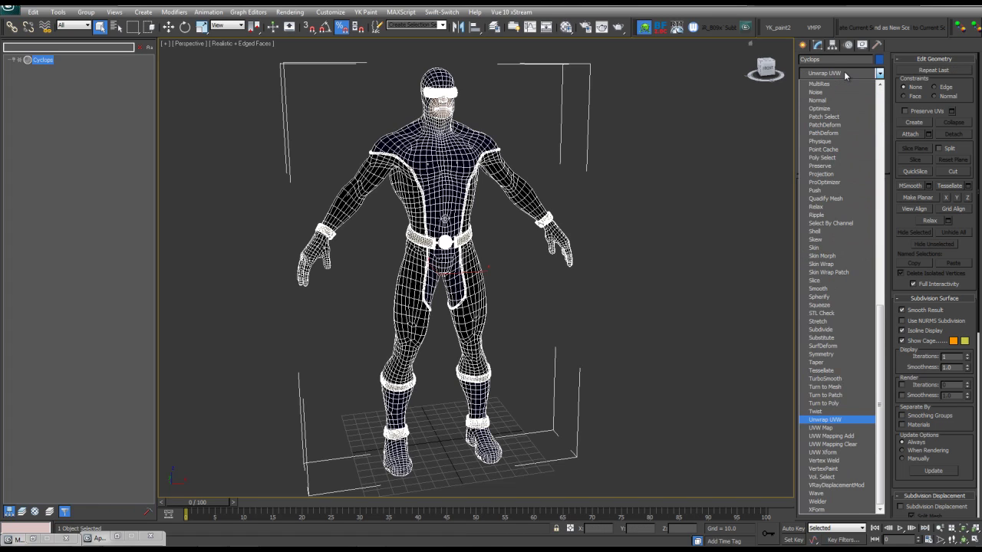
pyautogui.click(845, 74)
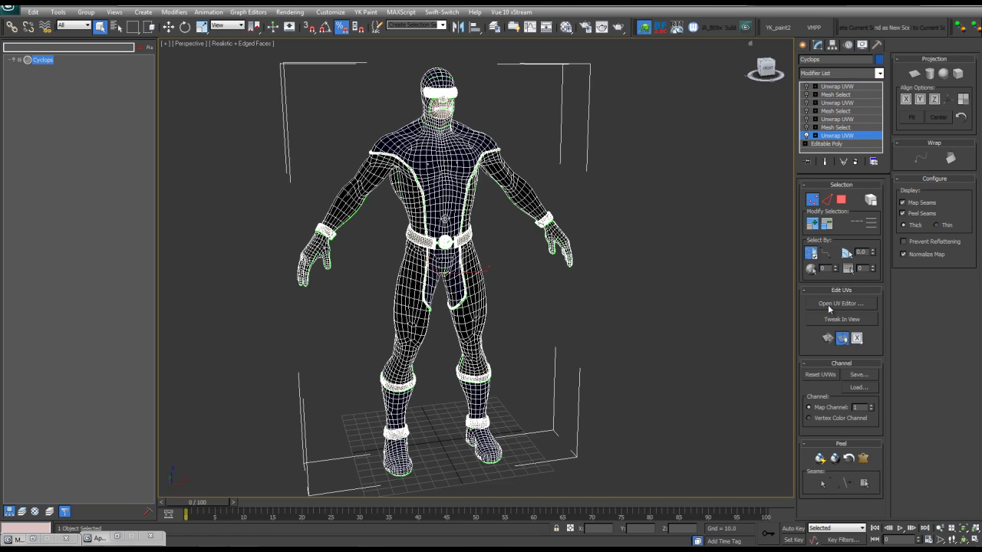
# - Select the main body element at the Editable Poly level and view its UV layout through the Unwrap UVW directly above
pyautogui.click(825, 145)
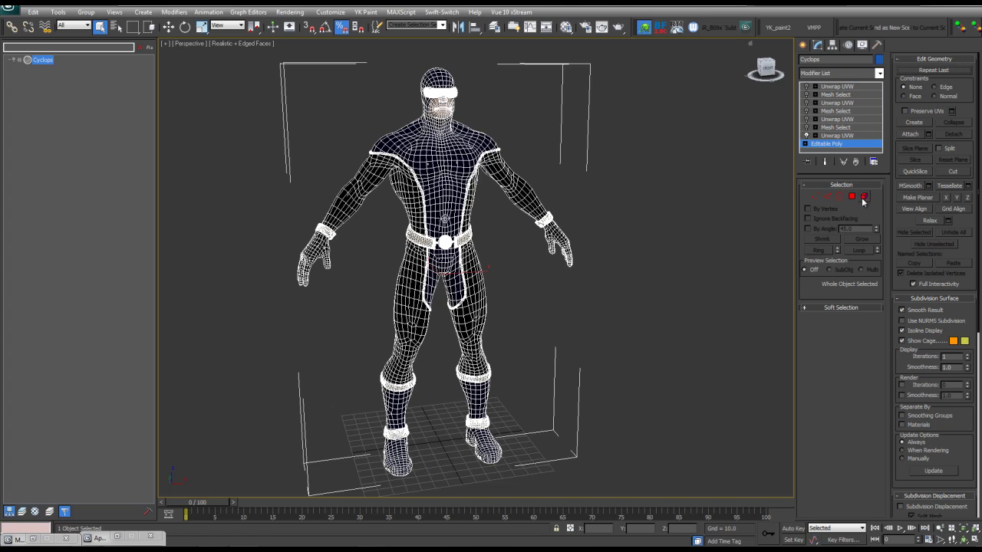
pyautogui.click(864, 198)
pyautogui.click(837, 136)
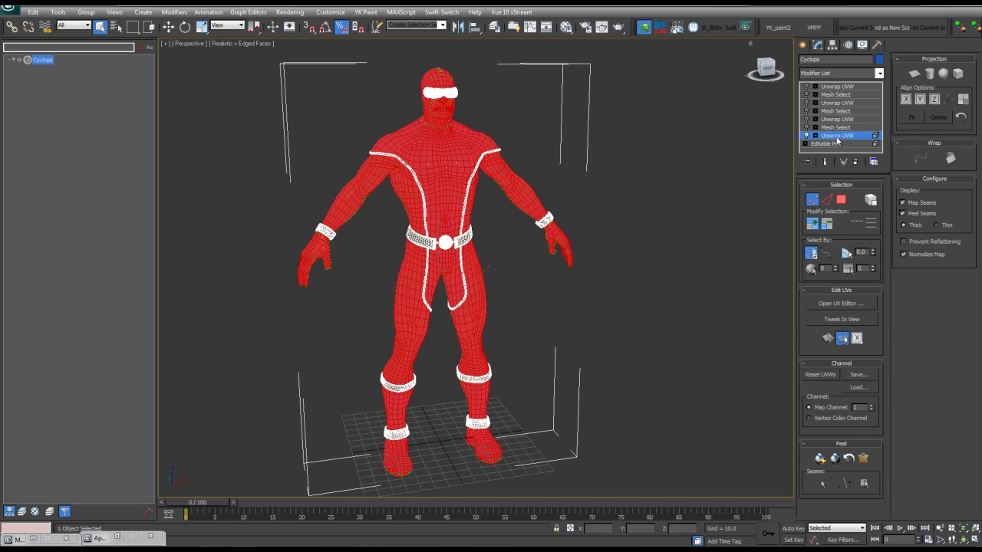
pyautogui.click(824, 304)
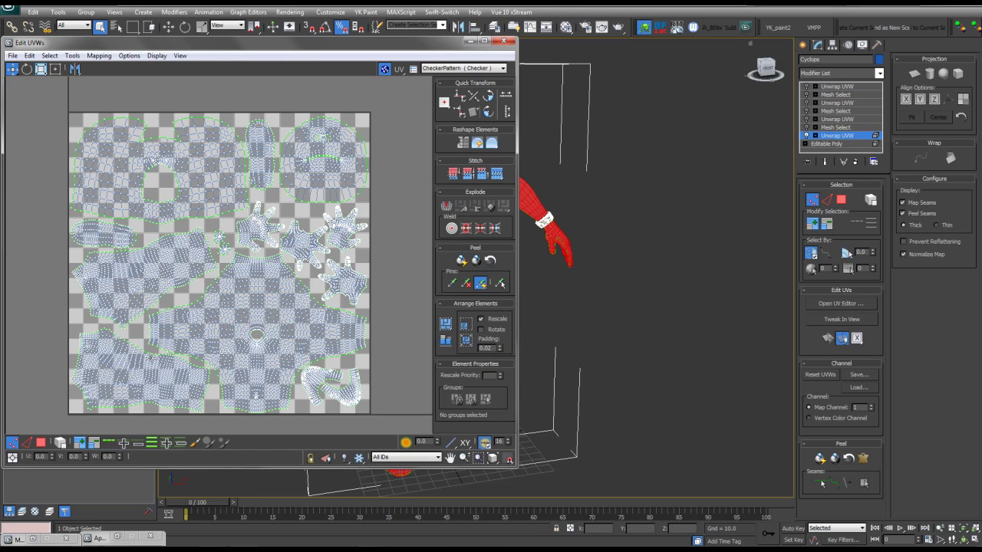
pyautogui.click(503, 40)
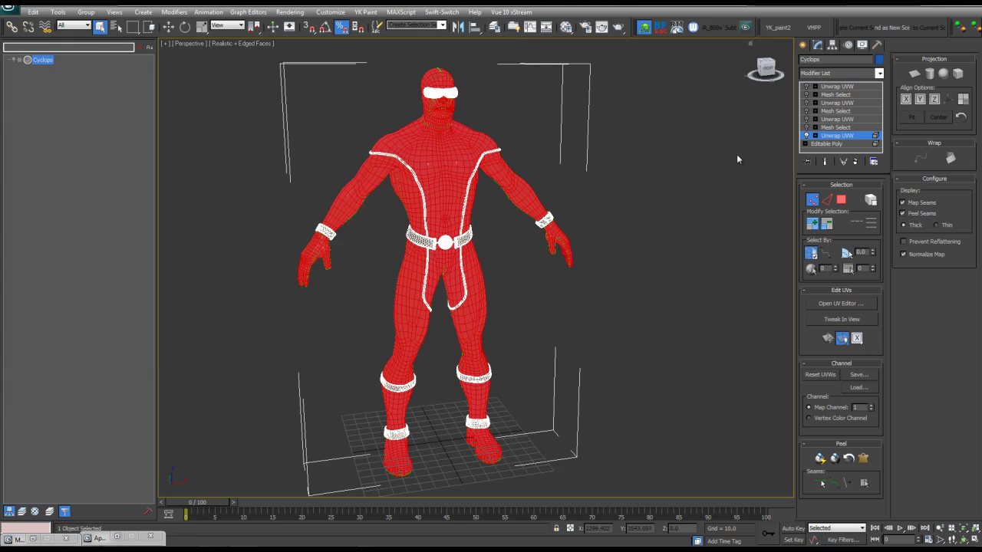
# - Return to the Editable Poly level and select the bracelet element on the character's right wrist
pyautogui.click(827, 143)
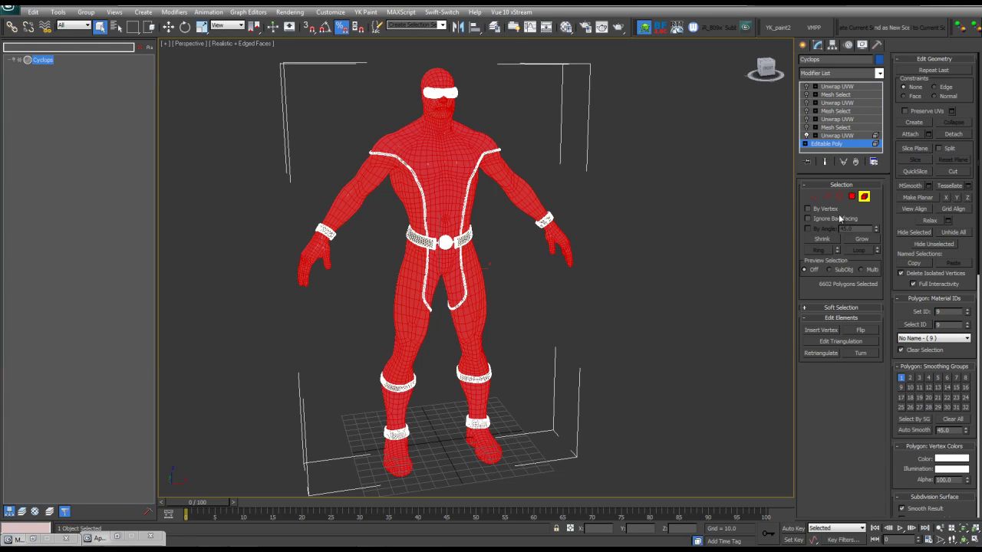
pyautogui.click(323, 231)
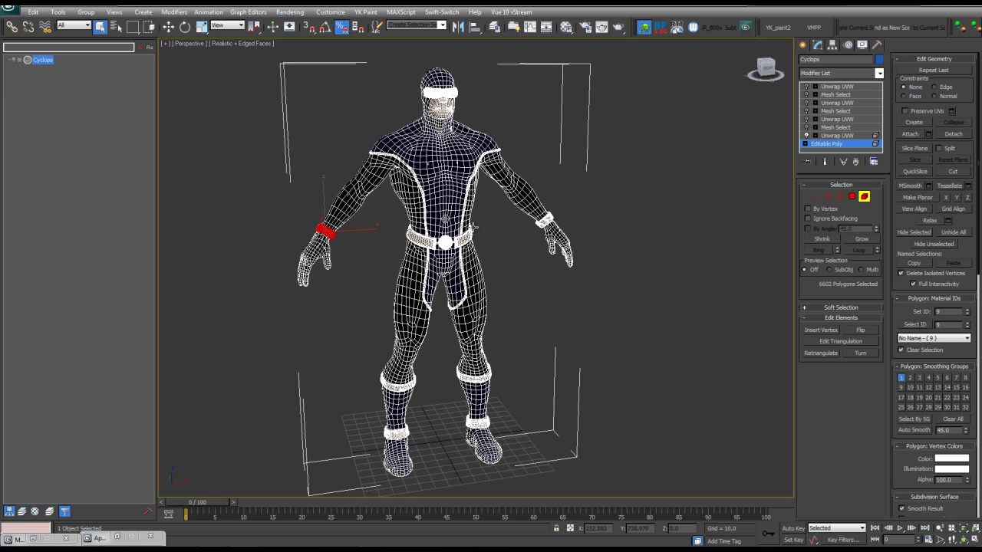